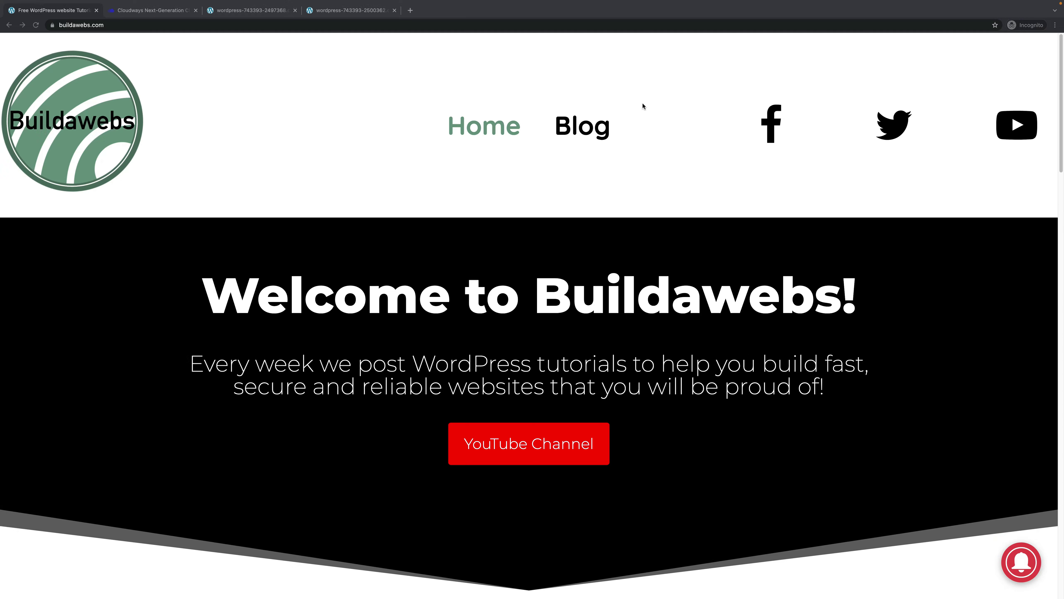
Show the Cloudways Applications list with Your Application and its Staging-Your Application copy.
{"action": "left_click", "coordinate": [162, 13]}
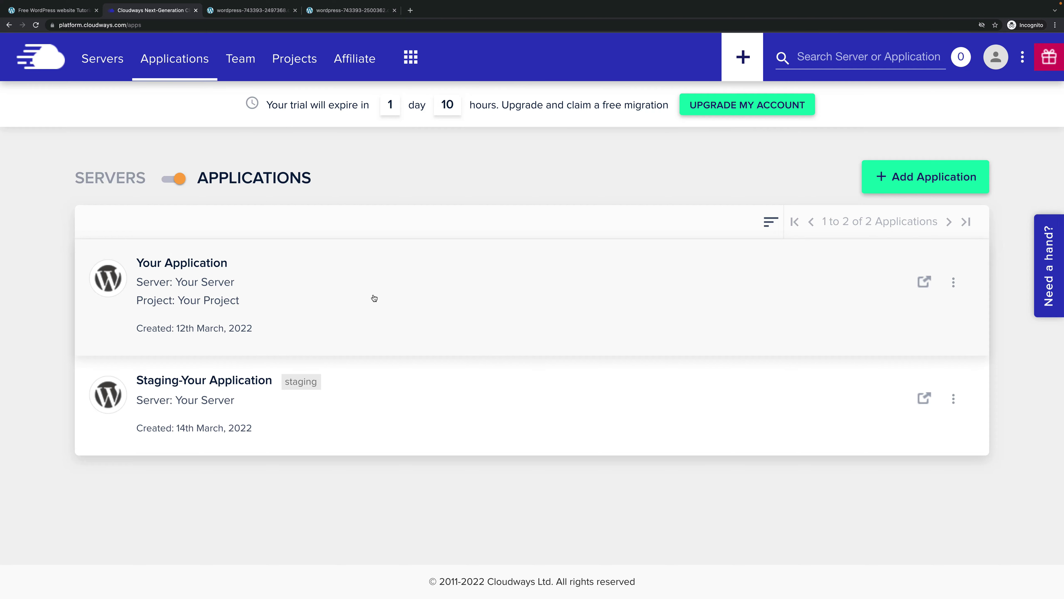
Set up a clone of Your Application on Your Server as staging, close the dialog, and view the live site.
{"action": "left_click", "coordinate": [953, 283]}
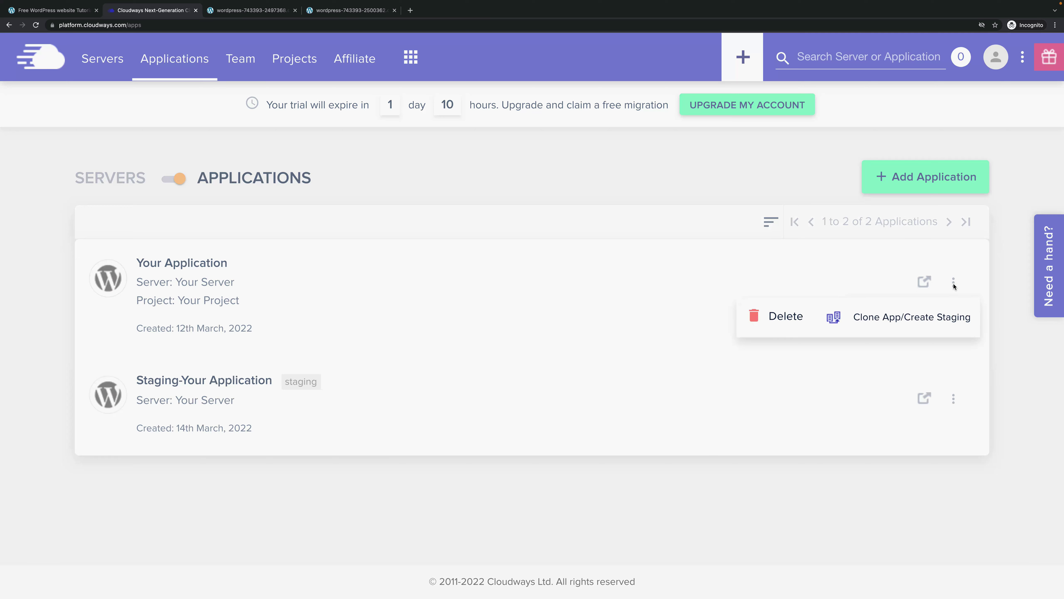
{"action": "left_click", "coordinate": [926, 321]}
{"action": "left_click", "coordinate": [476, 297]}
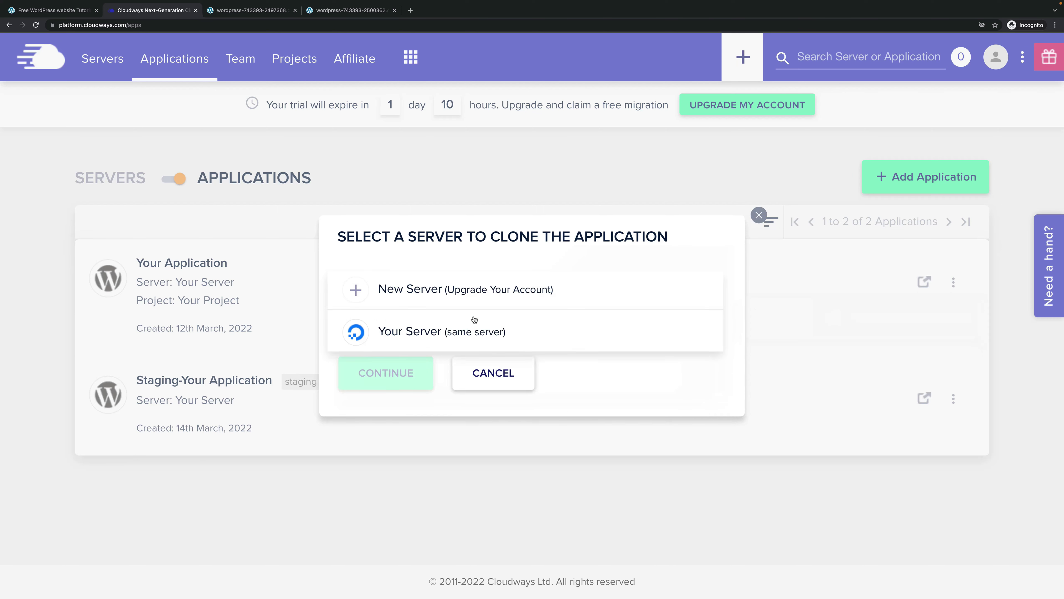
{"action": "left_click", "coordinate": [471, 332]}
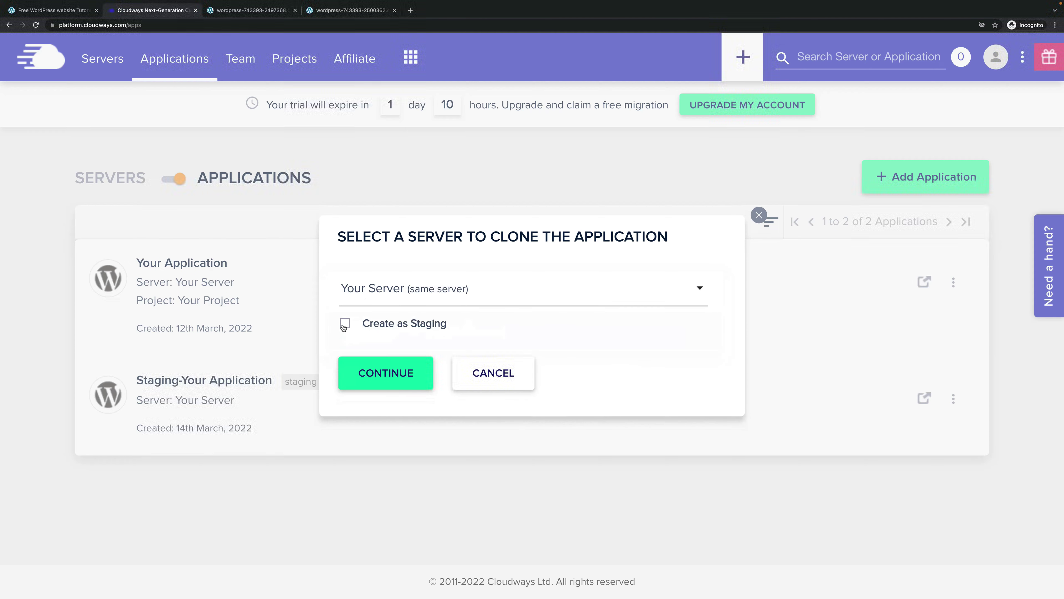
{"action": "left_click", "coordinate": [344, 326]}
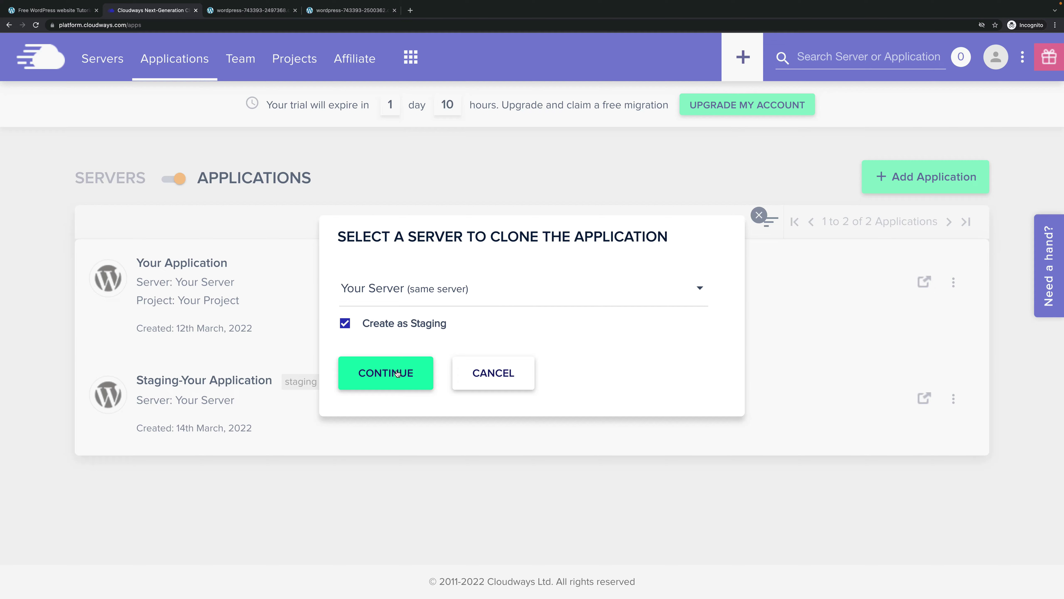
{"action": "left_click", "coordinate": [760, 217]}
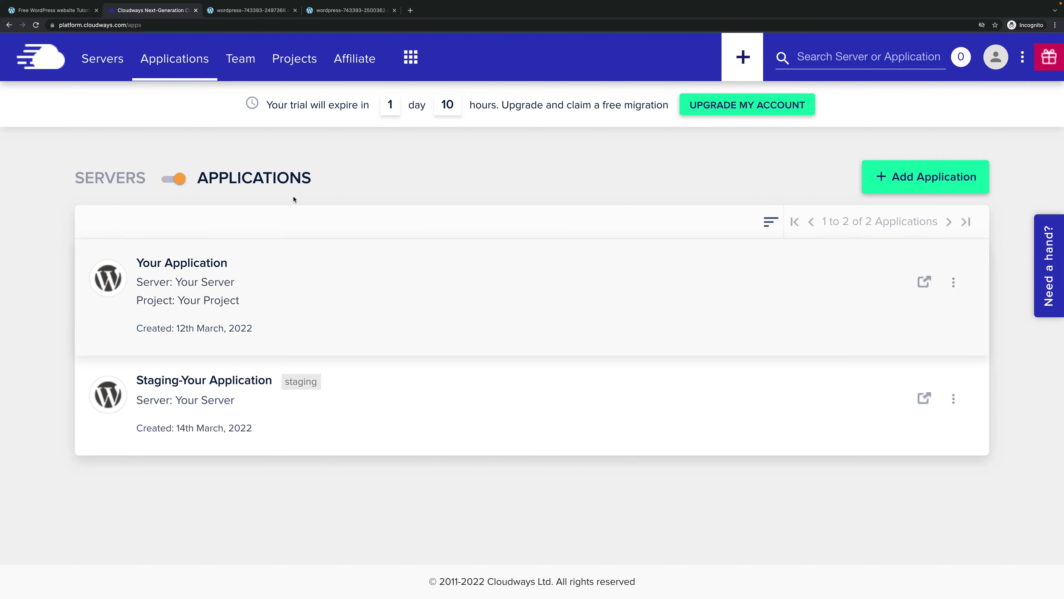
{"action": "left_click", "coordinate": [259, 12]}
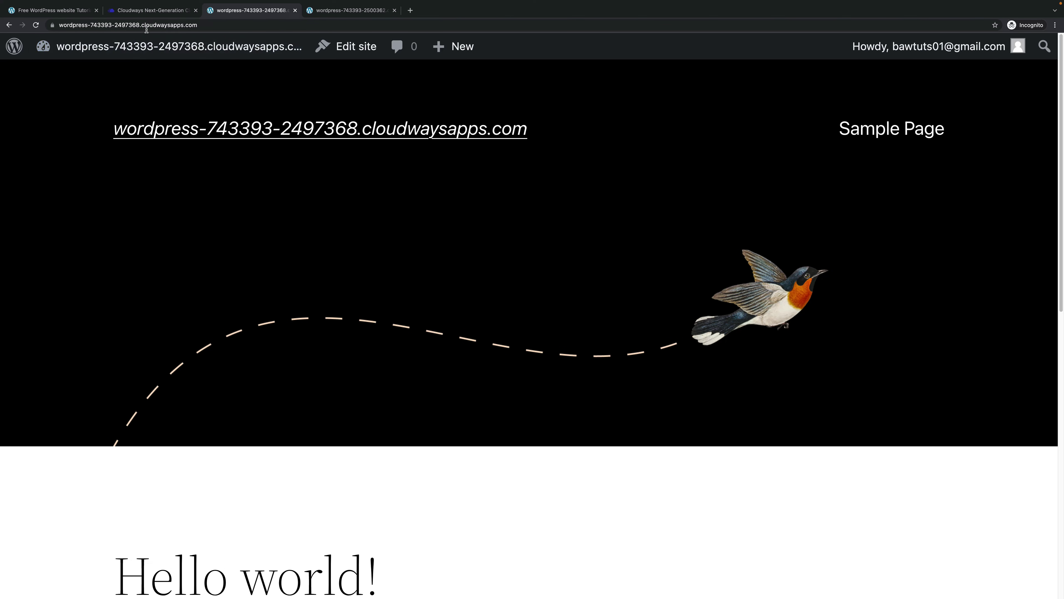
Check Your Application's access details in Cloudways.
{"action": "left_click", "coordinate": [150, 10]}
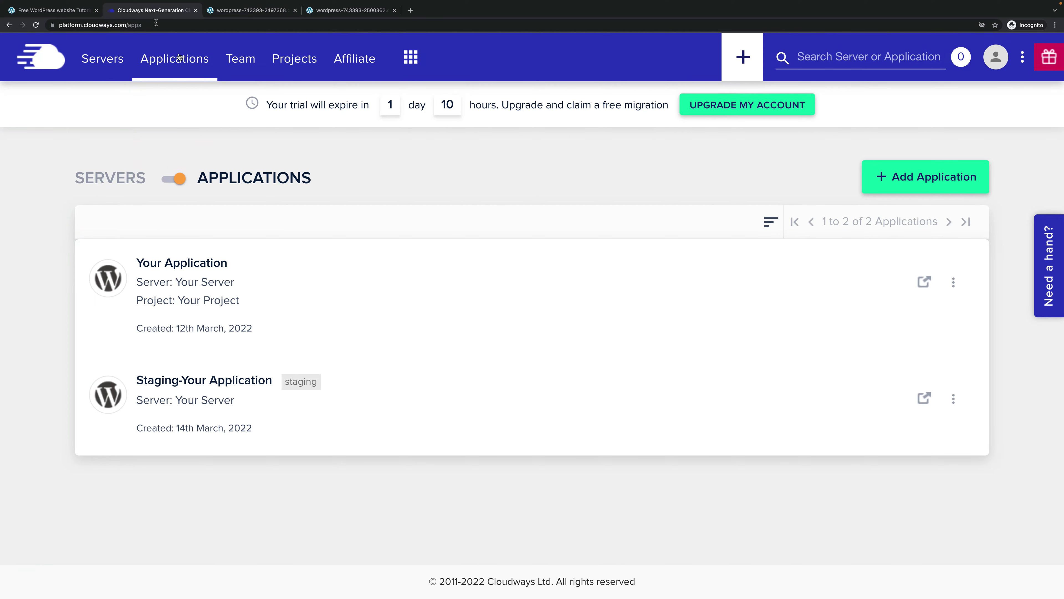
{"action": "left_click", "coordinate": [161, 59]}
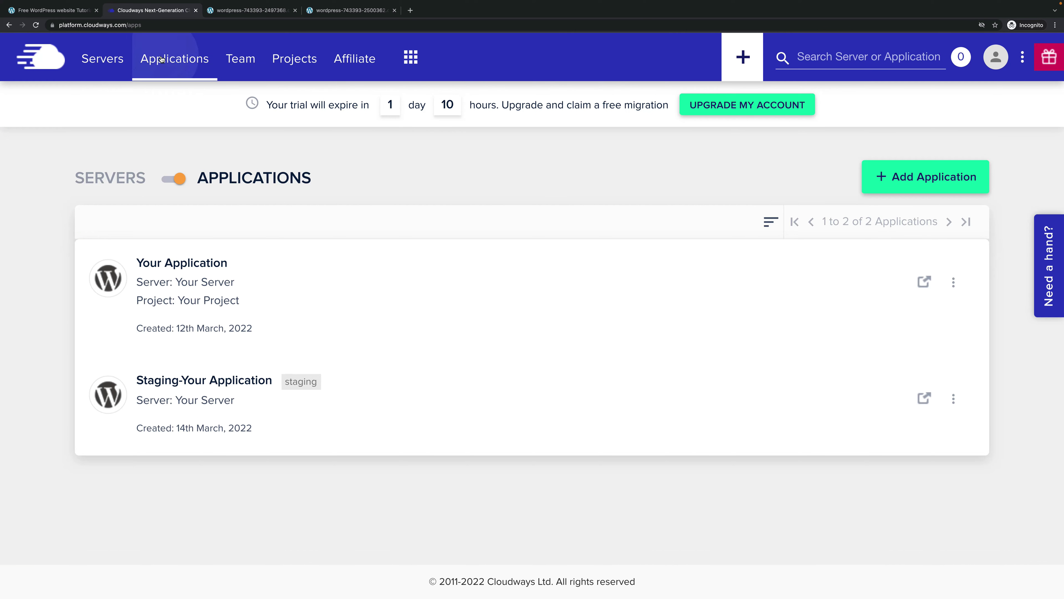
{"action": "left_click", "coordinate": [187, 272]}
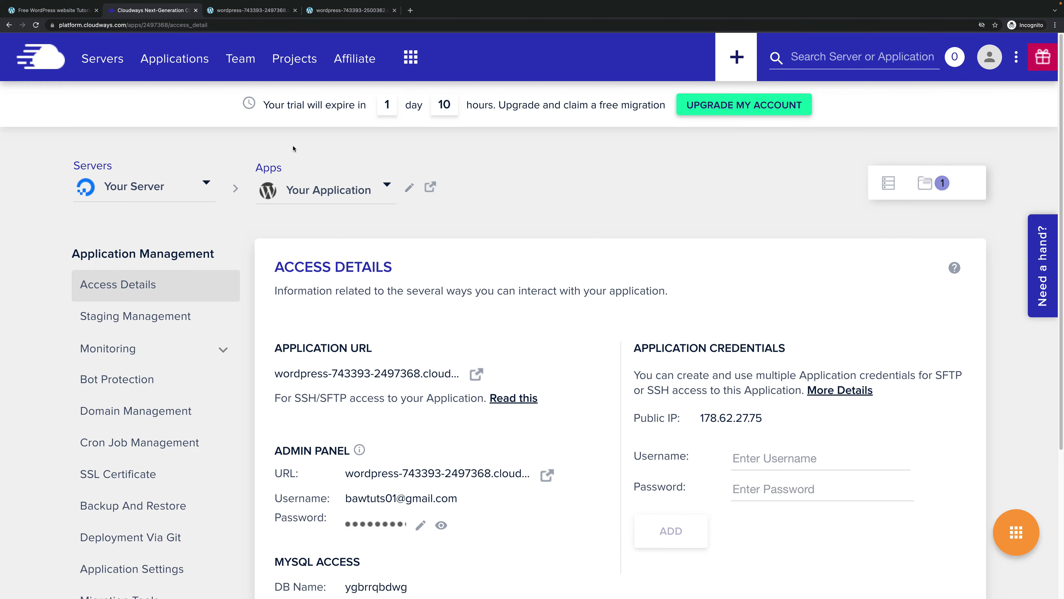
{"action": "left_click", "coordinate": [178, 66]}
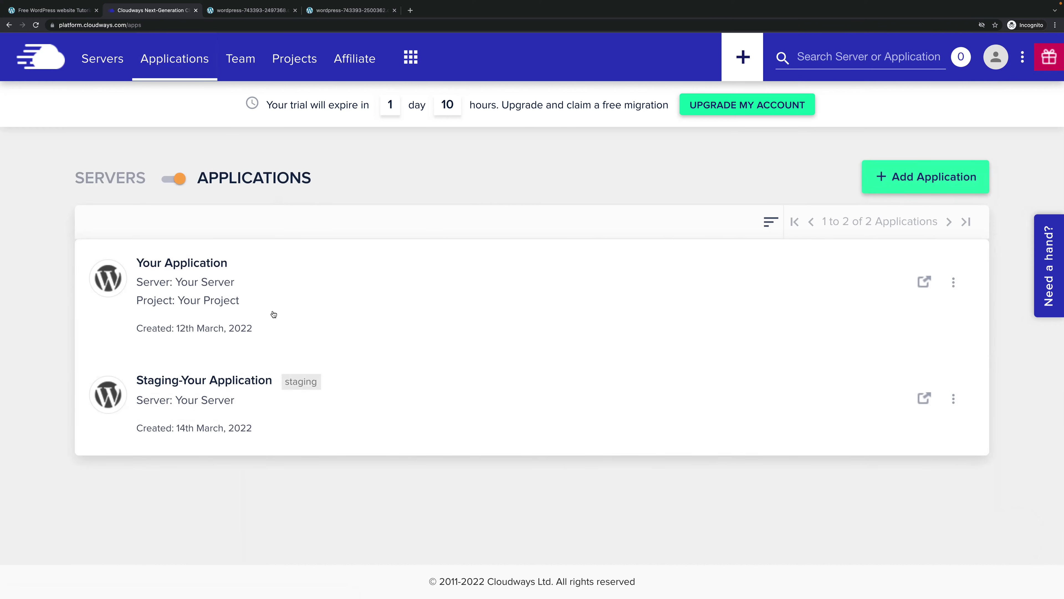
Check Staging-Your Application's details and open its WordPress front page.
{"action": "left_click", "coordinate": [245, 398]}
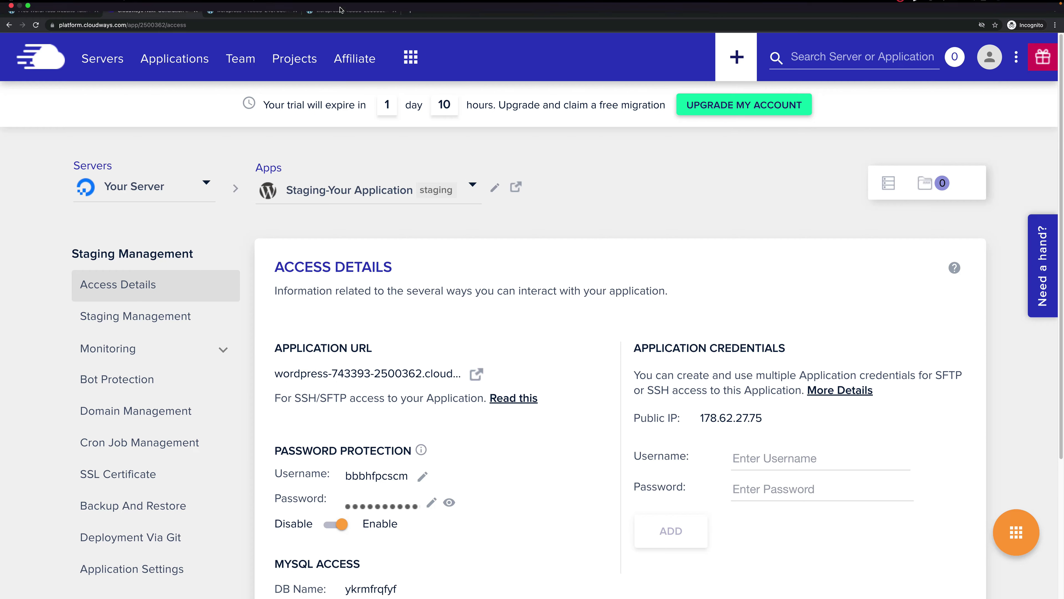
{"action": "left_click", "coordinate": [344, 32]}
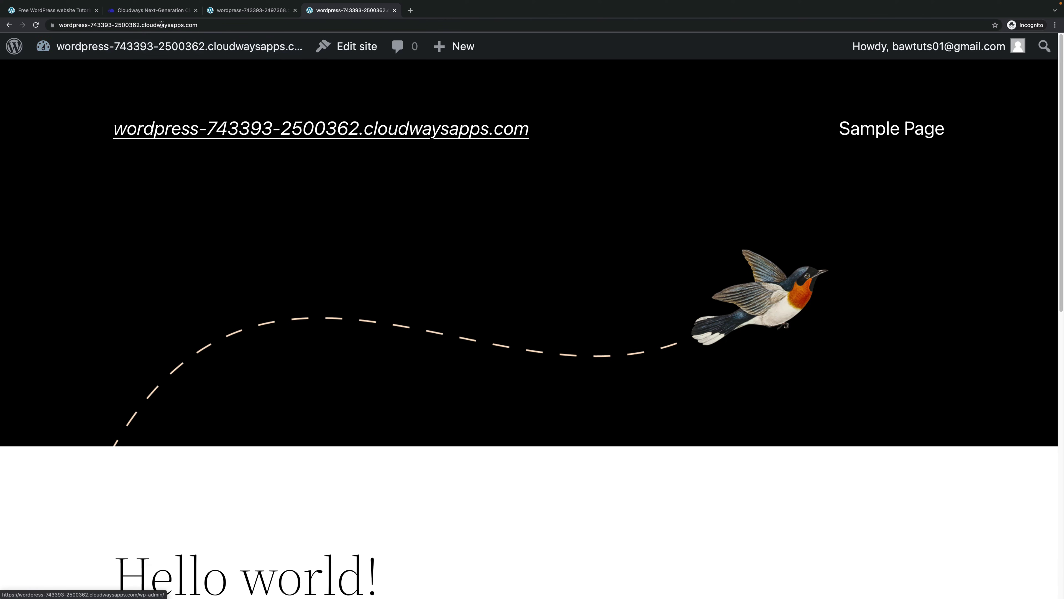
{"action": "left_click", "coordinate": [152, 13]}
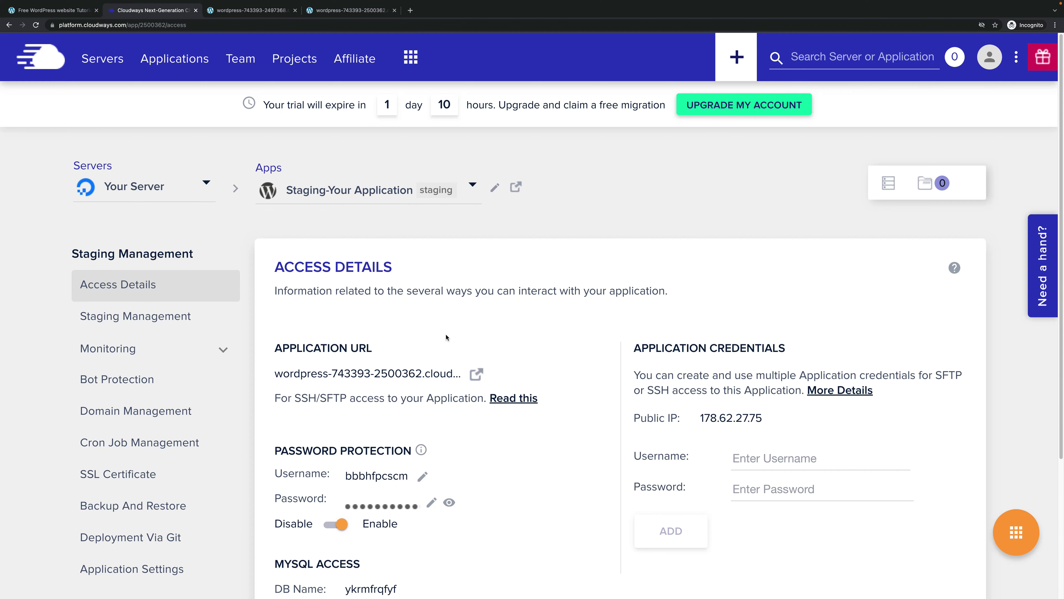
{"action": "left_click", "coordinate": [315, 9]}
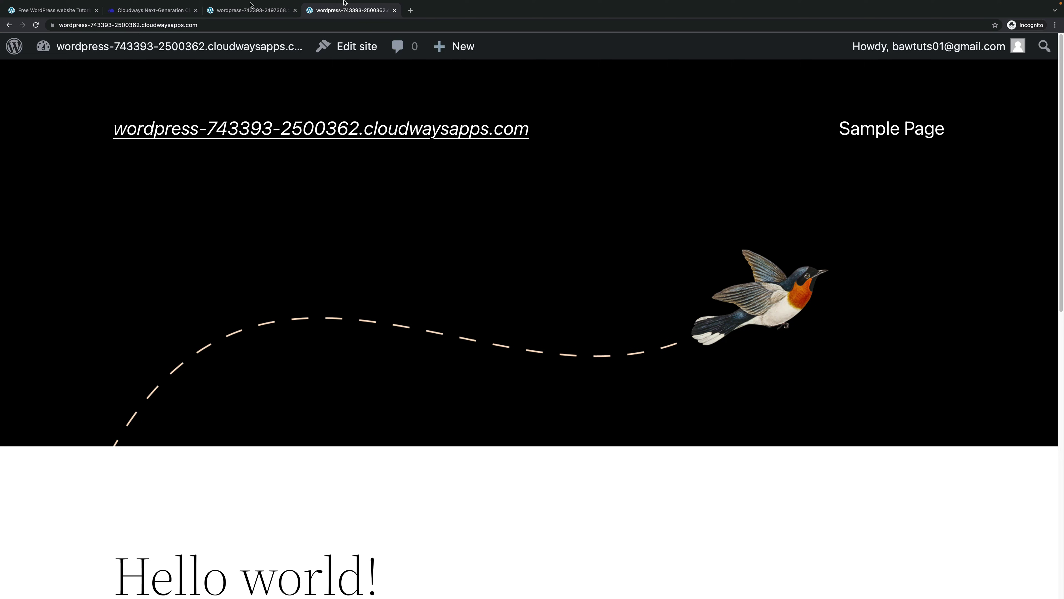
Install Akismet Spam Protection on the staging site via Plugins > Add New, then return to Cloudways.
{"action": "left_click", "coordinate": [14, 47]}
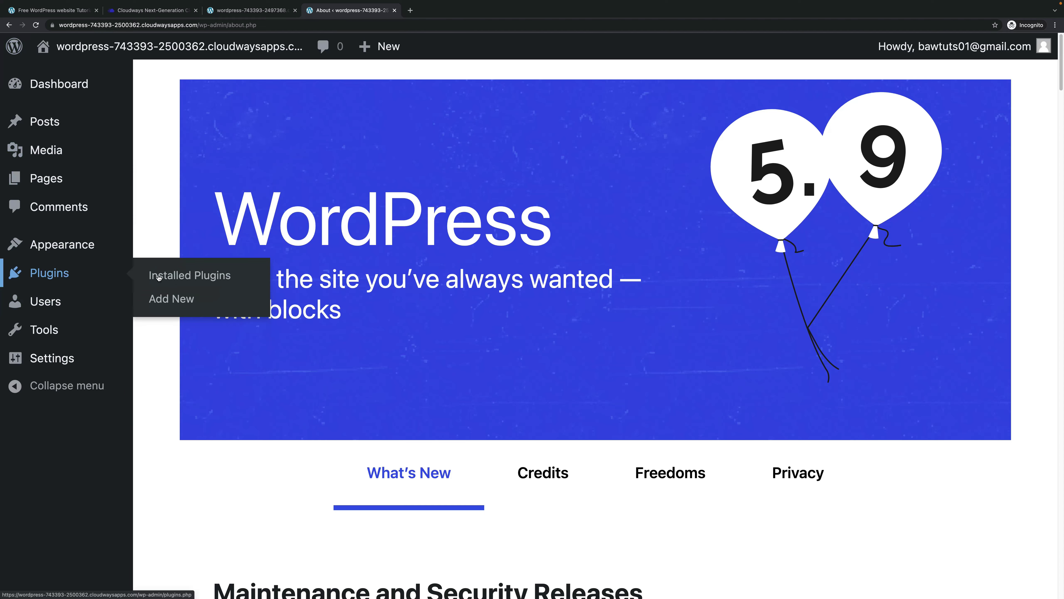
{"action": "left_click", "coordinate": [177, 277]}
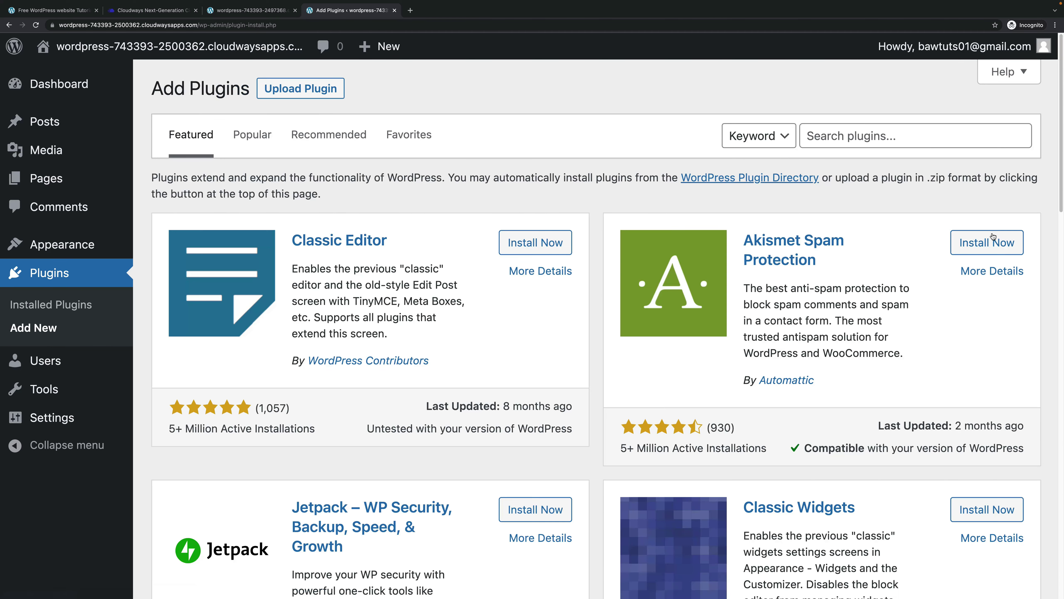
{"action": "left_click", "coordinate": [987, 243]}
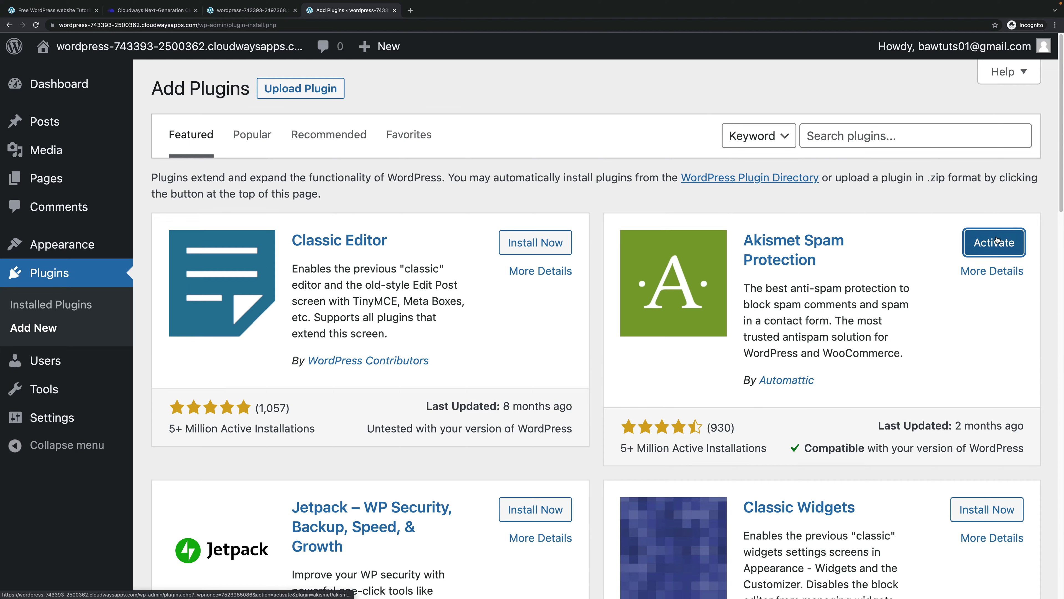
{"action": "left_click", "coordinate": [159, 10]}
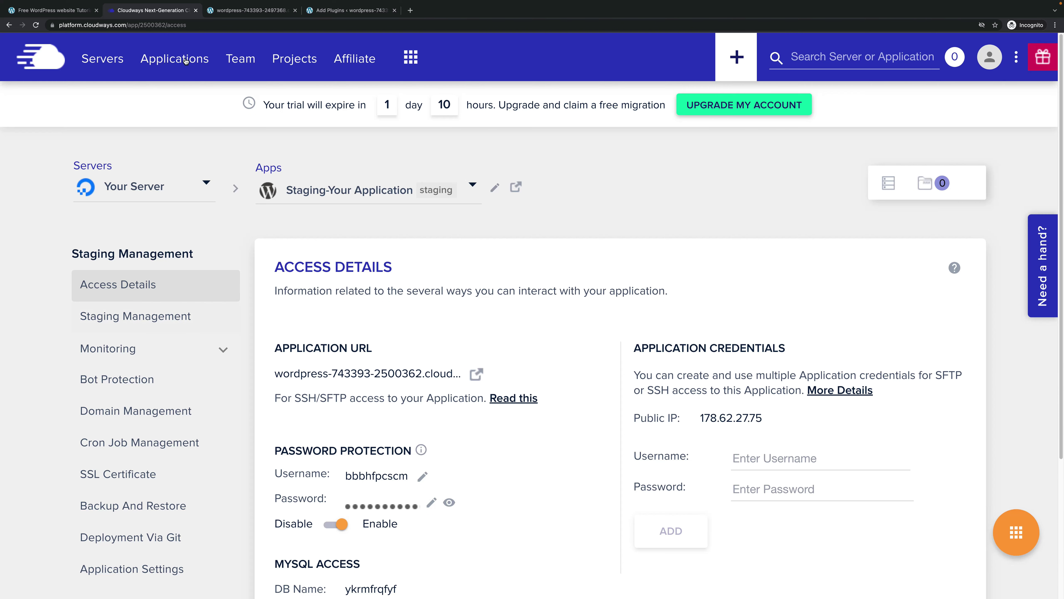
Open Staging Management for Staging-Your Application.
{"action": "left_click", "coordinate": [175, 59]}
{"action": "left_click", "coordinate": [240, 394]}
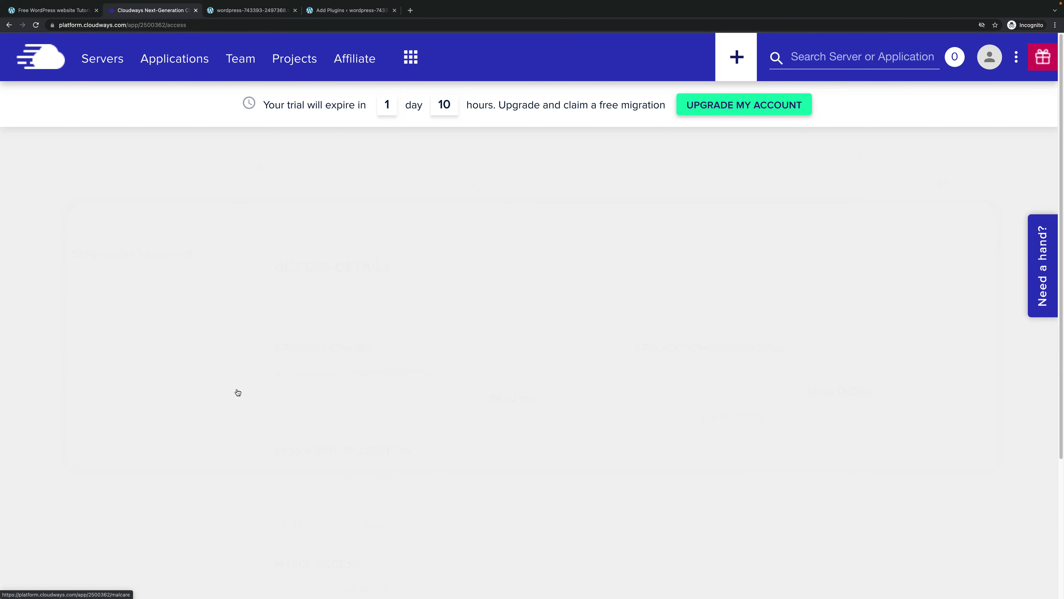
{"action": "left_click", "coordinate": [169, 322]}
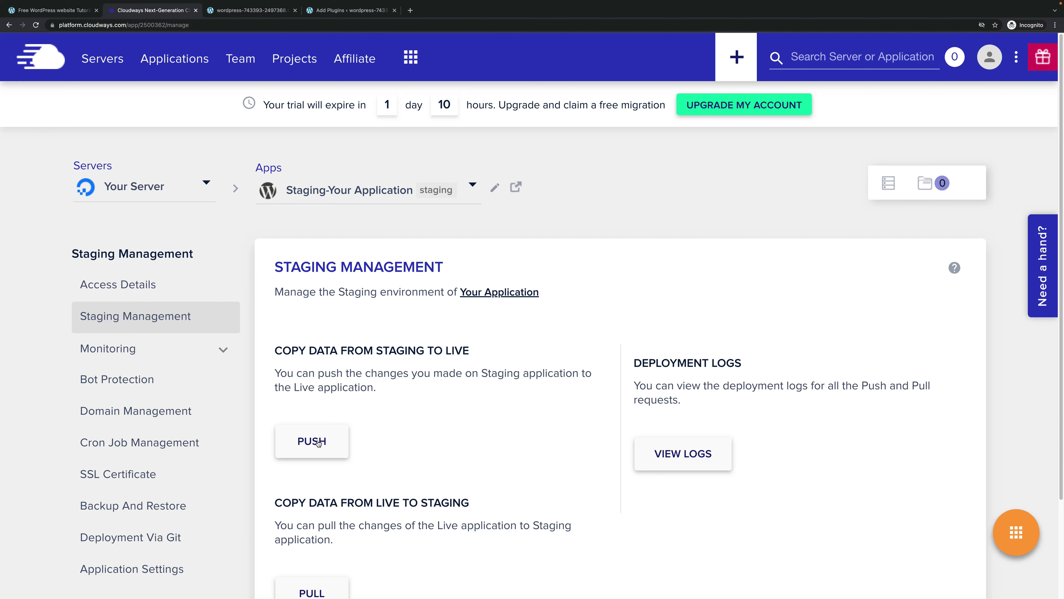
Push staging's web application files incrementally to live, then view the live site.
{"action": "left_click", "coordinate": [318, 441]}
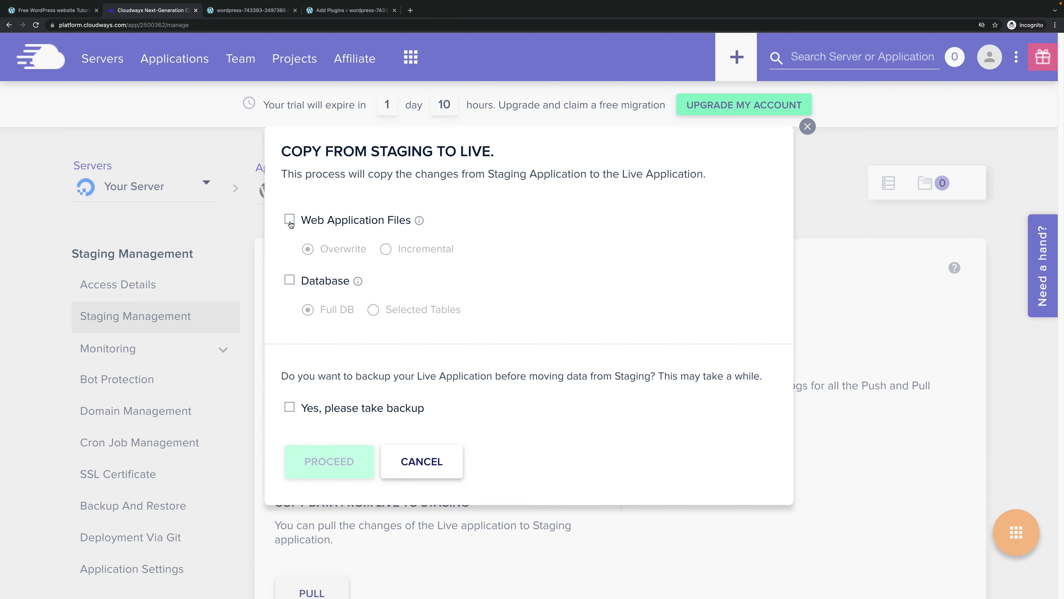
{"action": "left_click", "coordinate": [290, 222]}
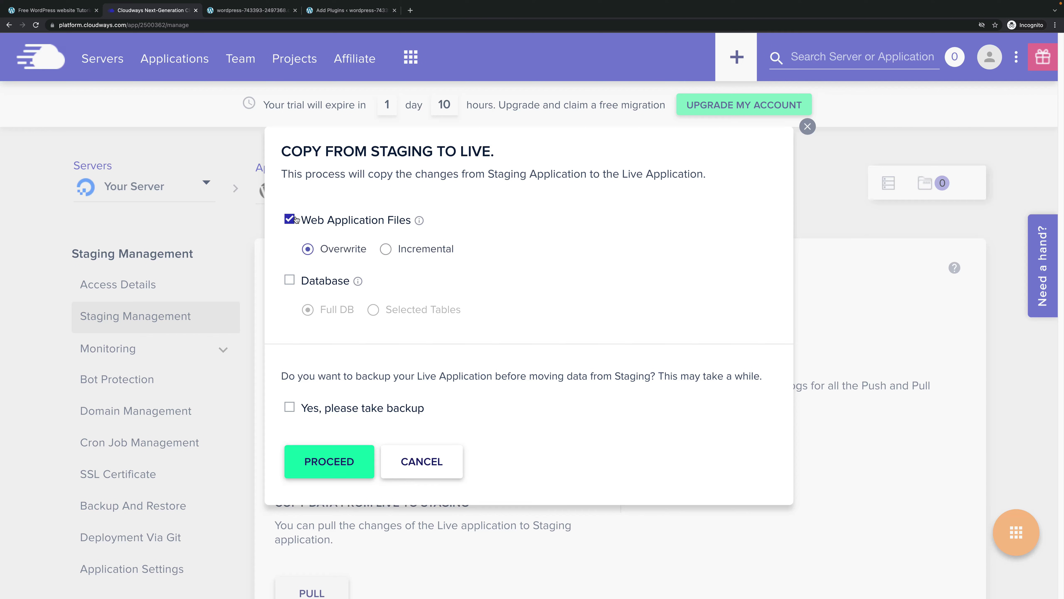
{"action": "left_click", "coordinate": [386, 249]}
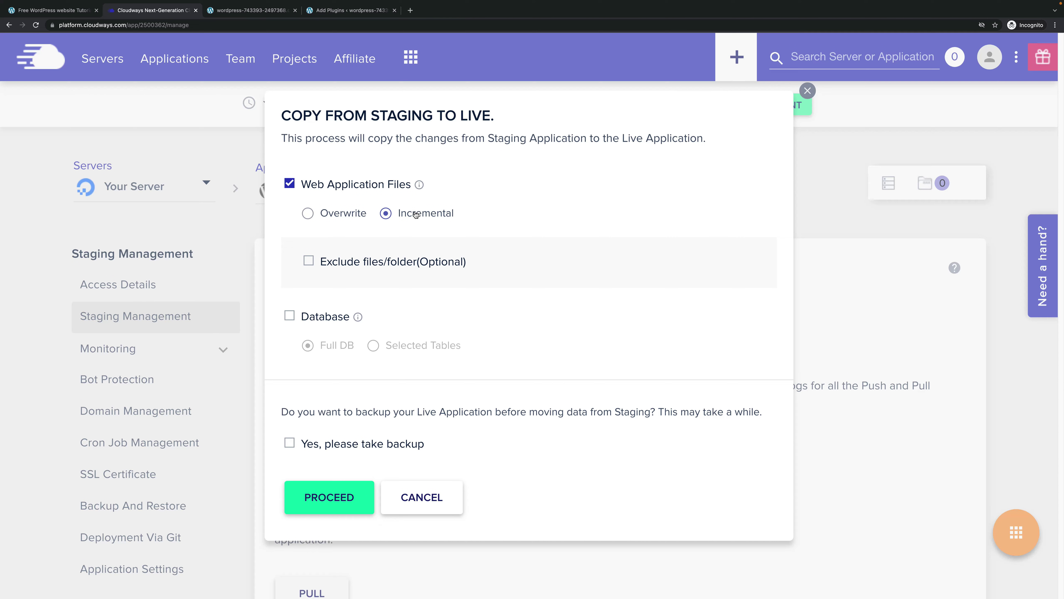
{"action": "left_click", "coordinate": [343, 497]}
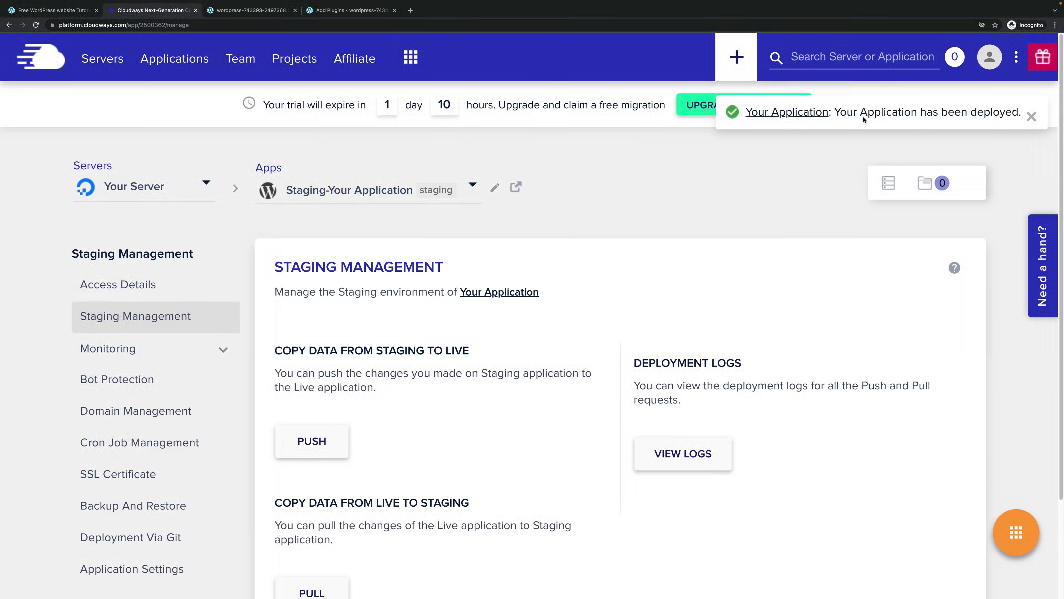
{"action": "left_click", "coordinate": [261, 13]}
Activate Akismet Anti-Spam on the live site and open the All Pages list.
{"action": "left_click", "coordinate": [14, 47]}
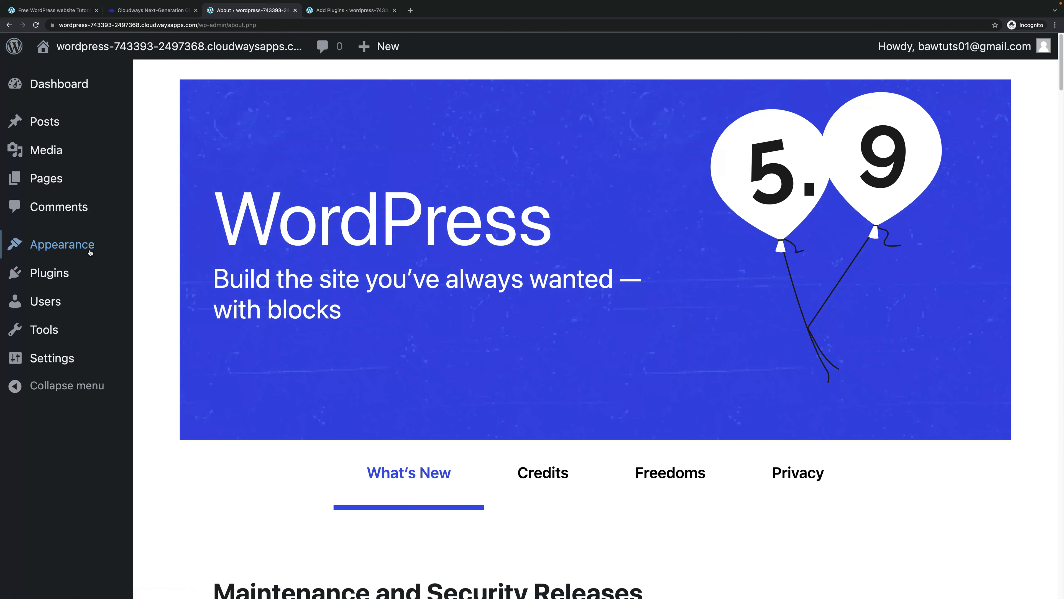
{"action": "mouse_move", "coordinate": [49, 273]}
{"action": "left_click", "coordinate": [191, 274]}
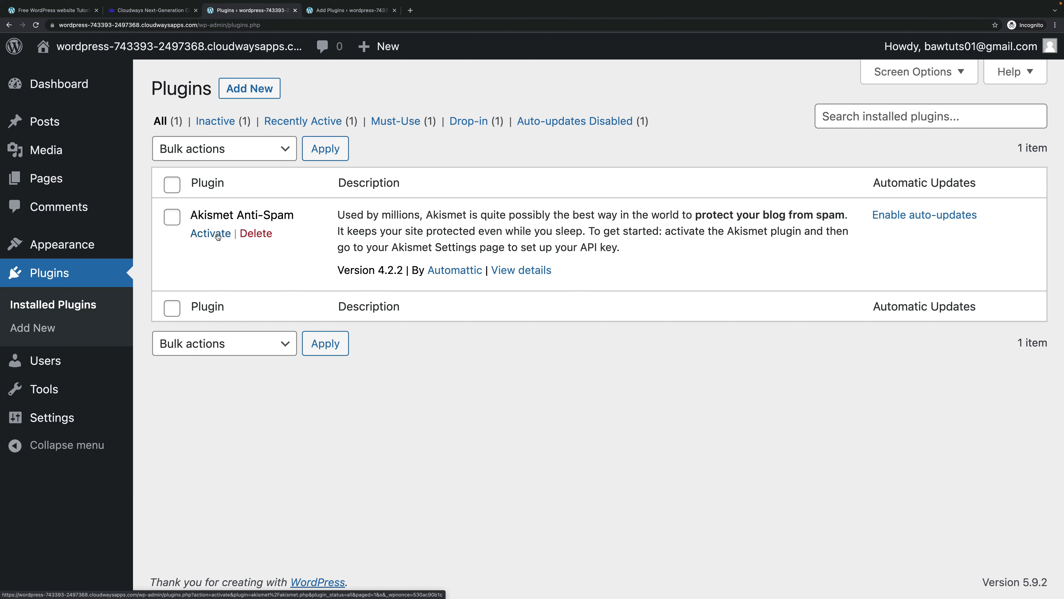
{"action": "left_click", "coordinate": [217, 236]}
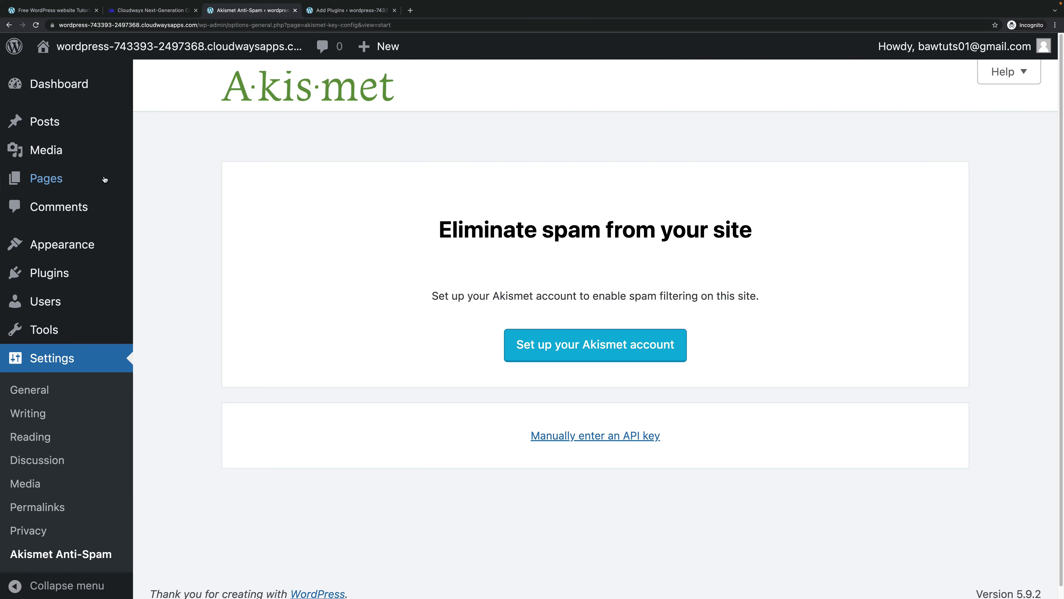
{"action": "mouse_move", "coordinate": [52, 178]}
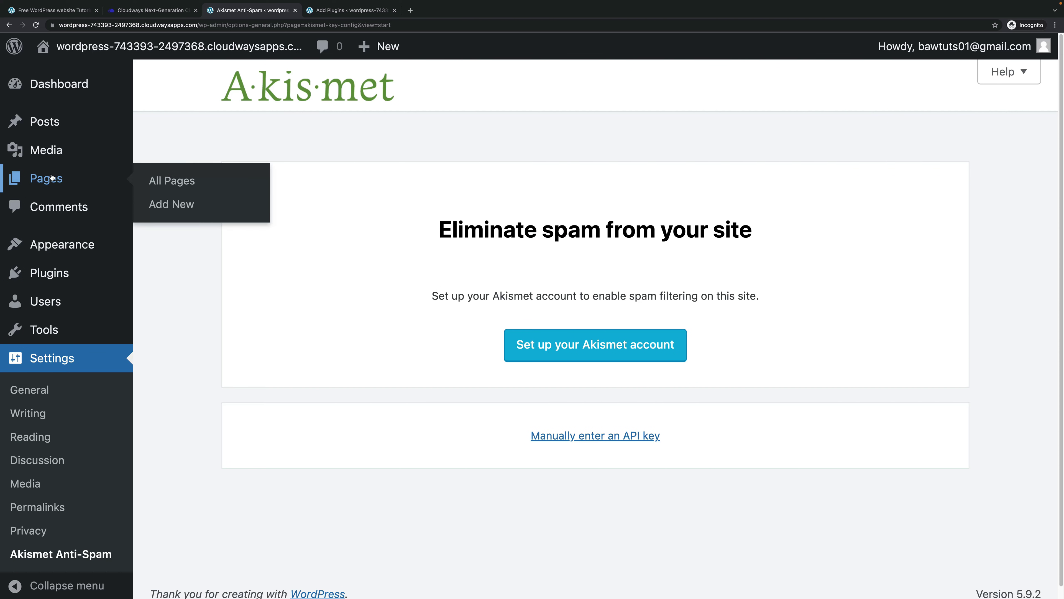
{"action": "left_click", "coordinate": [177, 182]}
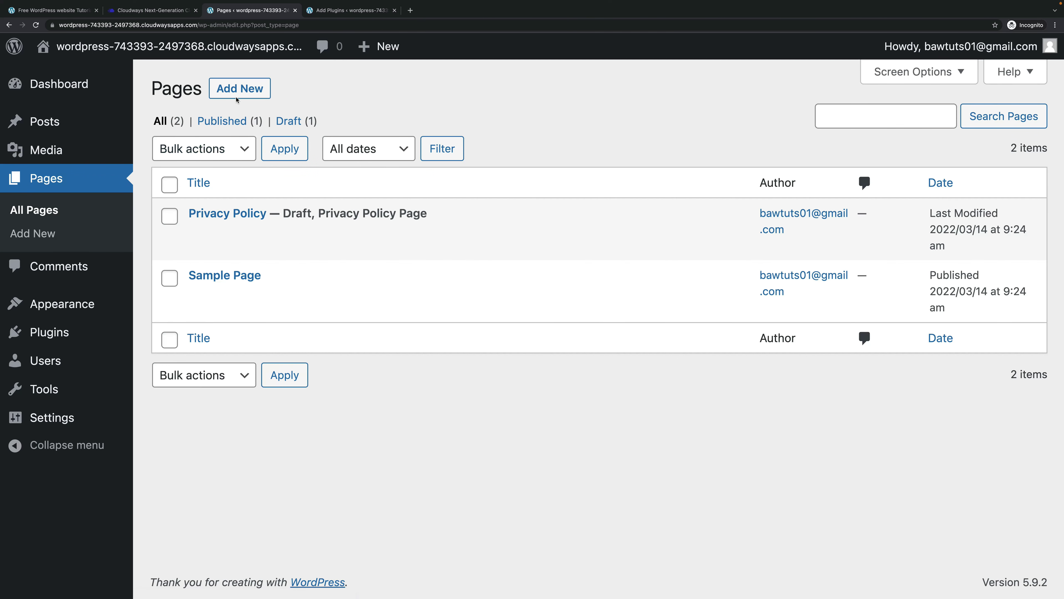
Create a new page titled 'New Page', dismissing the block editor welcome guide.
{"action": "left_click", "coordinate": [237, 91]}
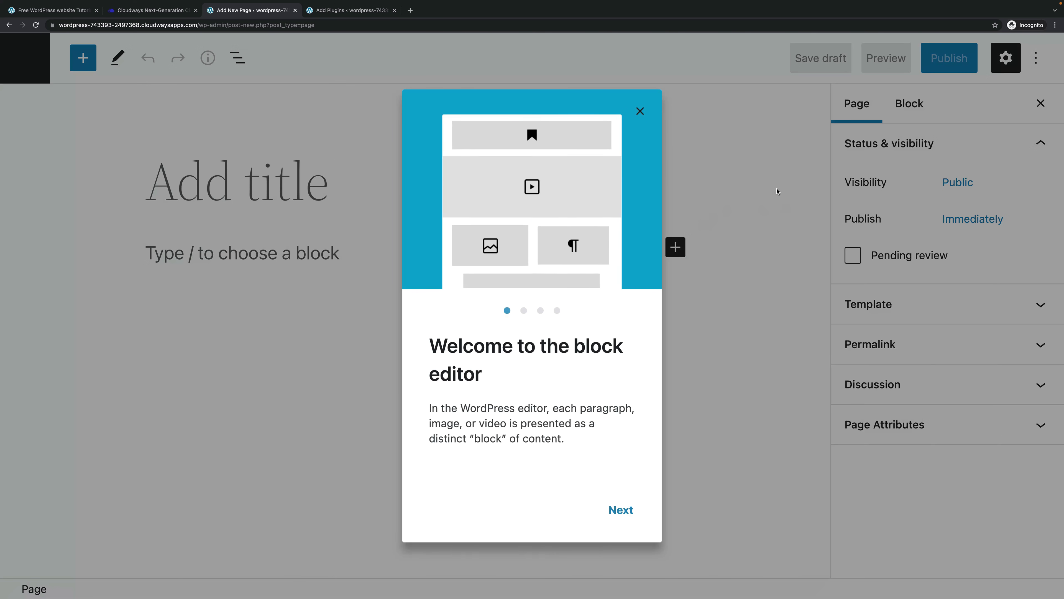
{"action": "left_click", "coordinate": [639, 120]}
{"action": "left_click", "coordinate": [202, 182]}
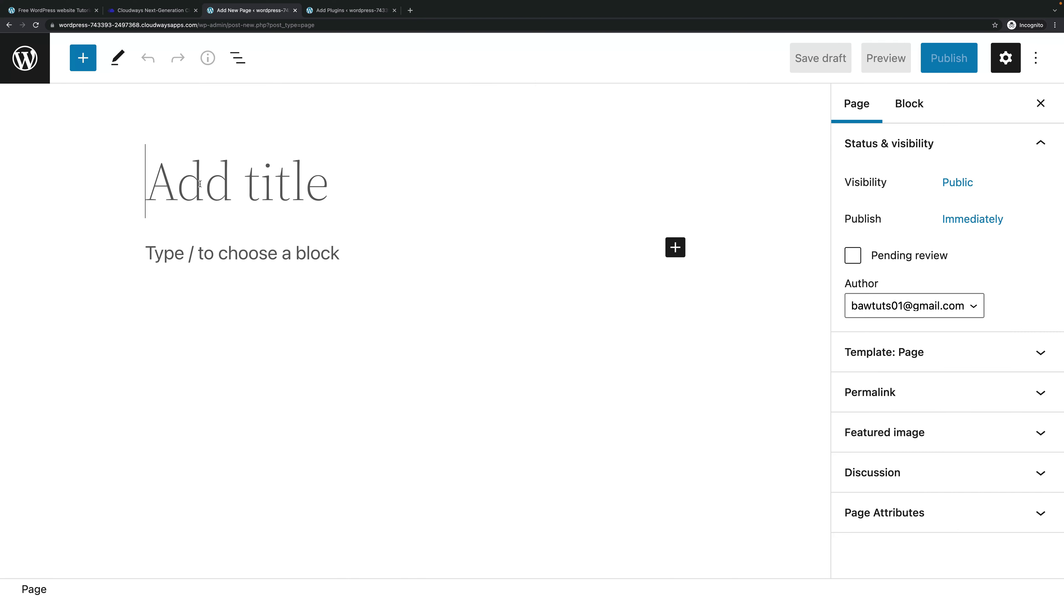
{"action": "type", "text": "New"}
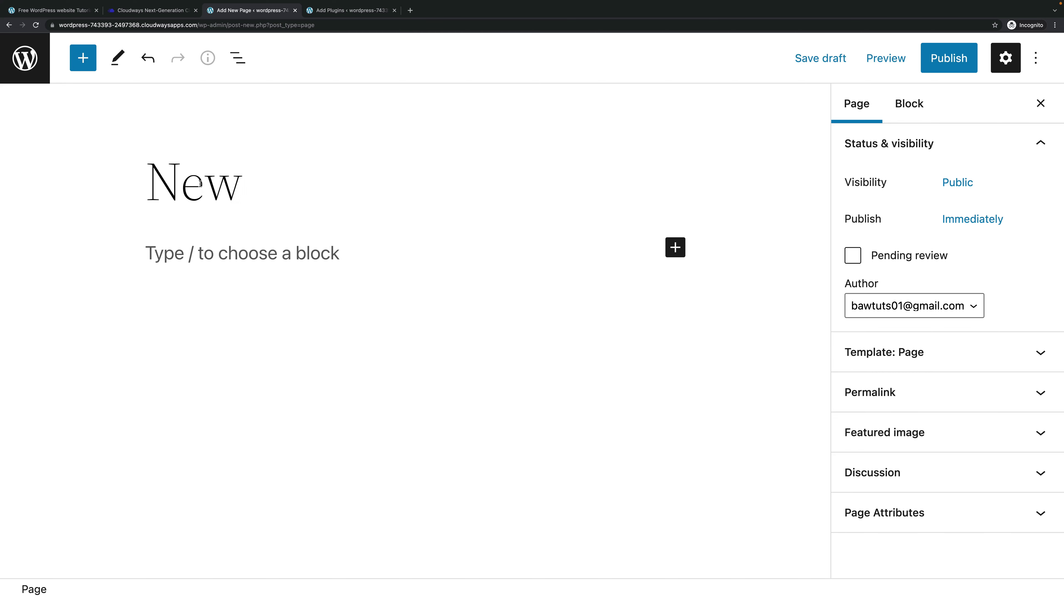
{"action": "type", "text": "Page"}
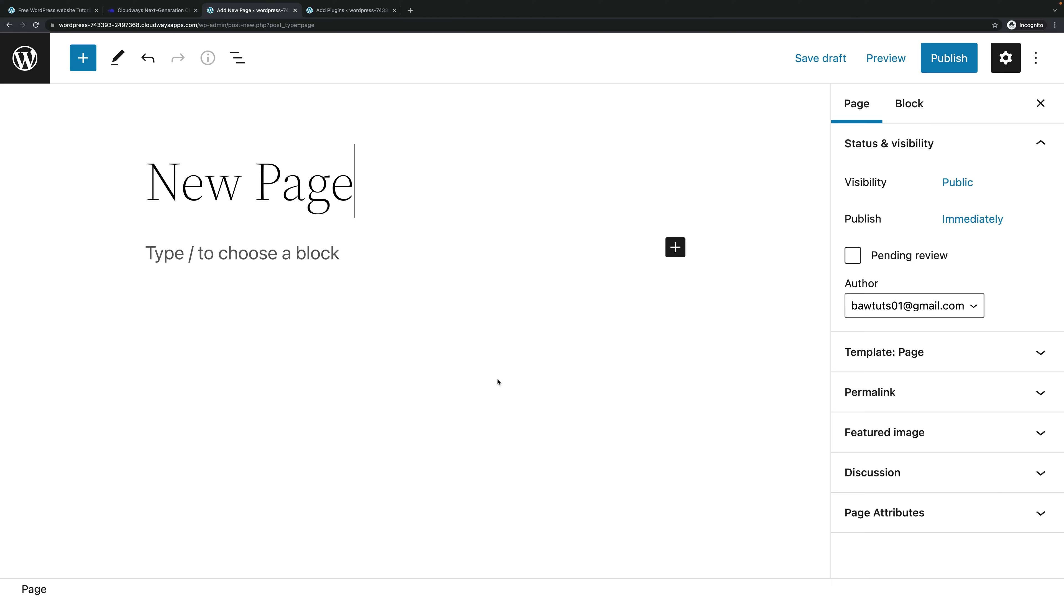
Publish New Page, then return to Cloudways Staging Management.
{"action": "left_click", "coordinate": [957, 63]}
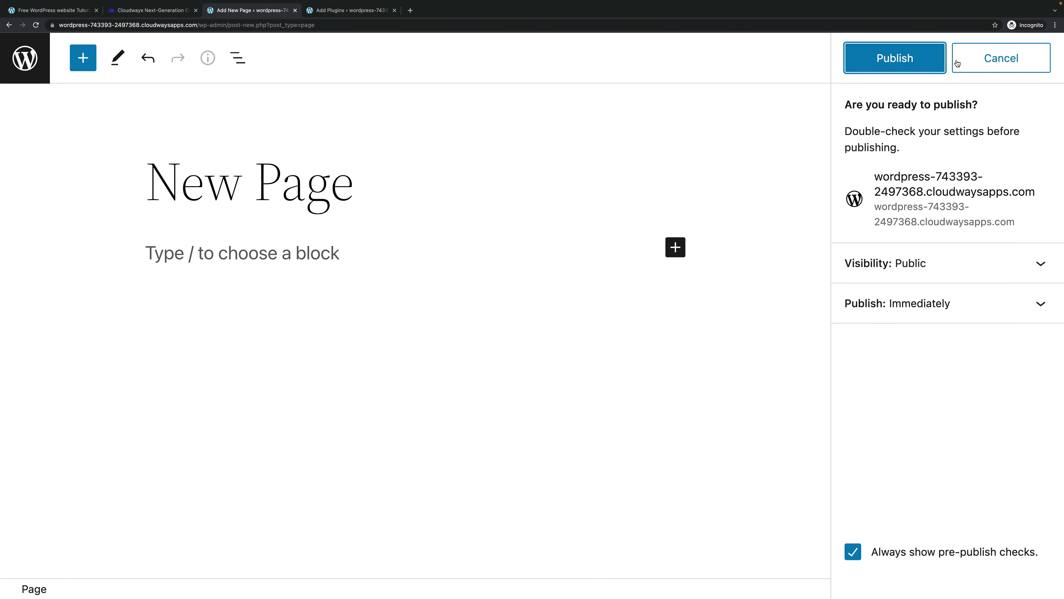
{"action": "left_click", "coordinate": [895, 58]}
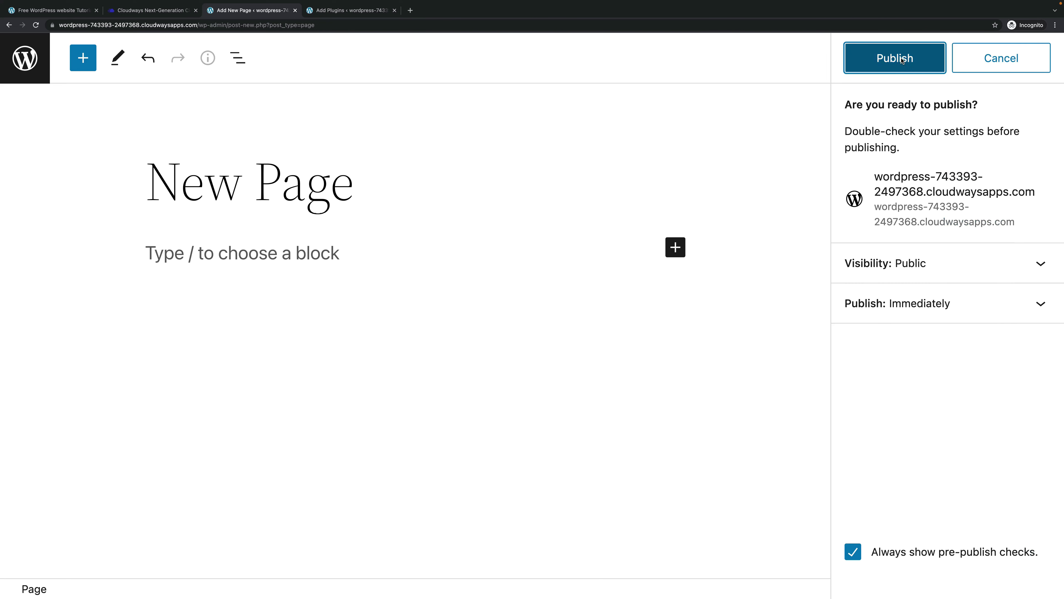
{"action": "left_click", "coordinate": [145, 10]}
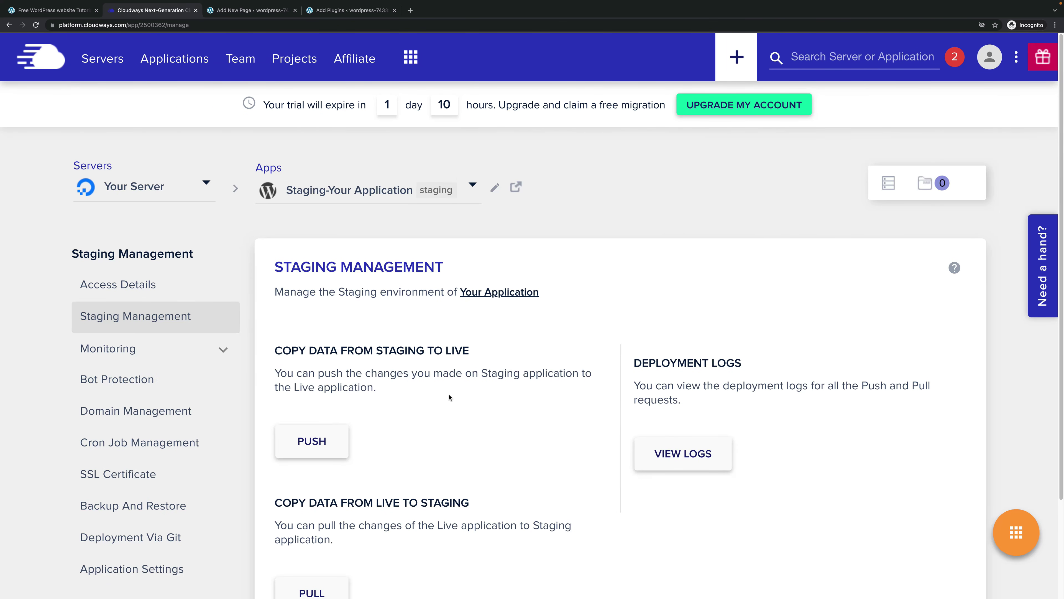
Pull the full database from live to staging, leaving web application files out.
{"action": "scroll", "coordinate": [449, 397], "scroll_direction": "down", "scroll_amount": 3}
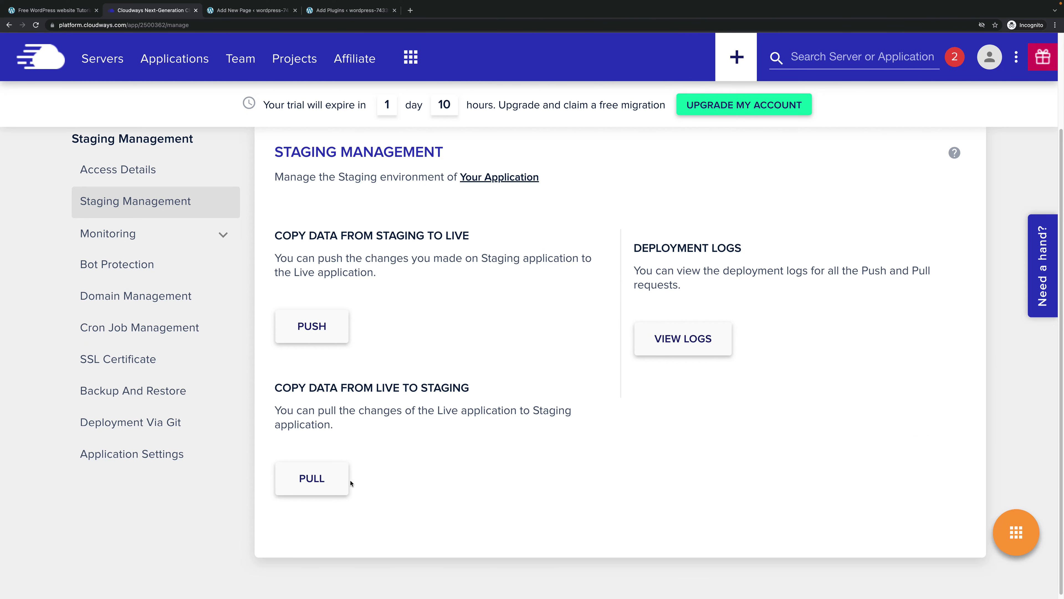
{"action": "left_click", "coordinate": [320, 480]}
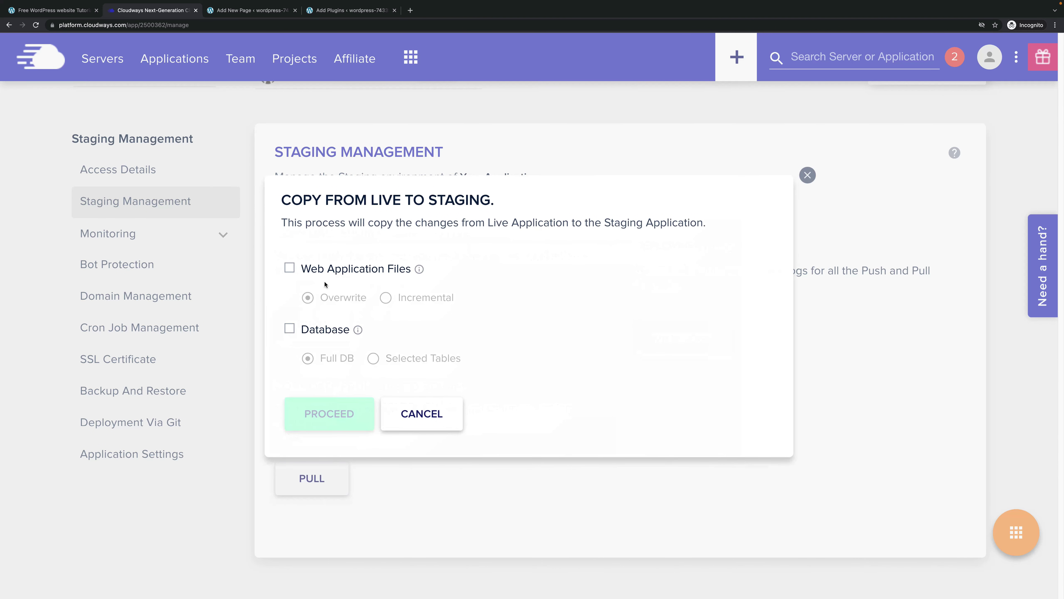
{"action": "left_click", "coordinate": [290, 328]}
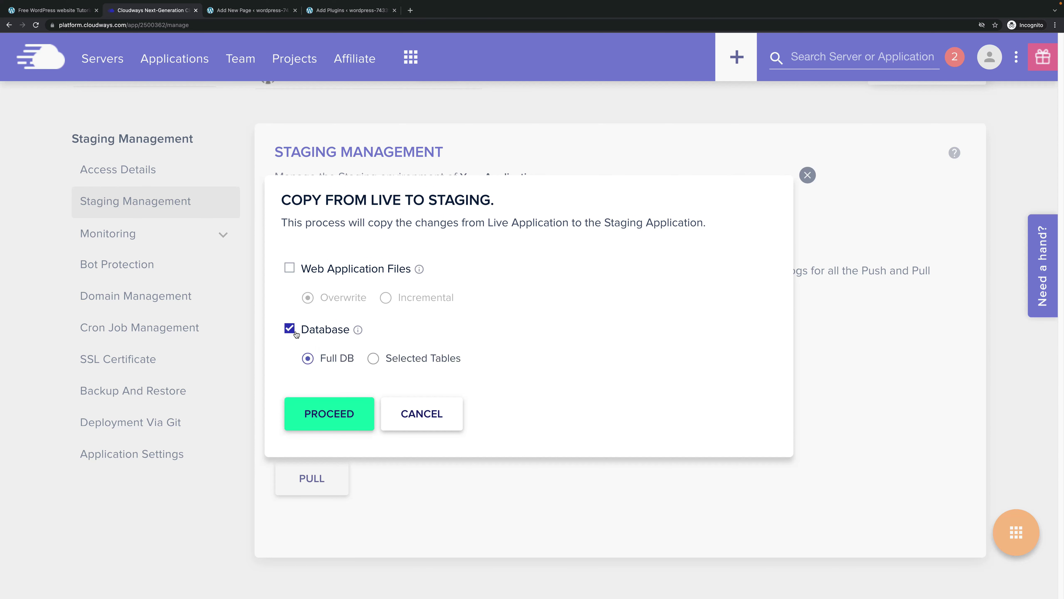
{"action": "left_click", "coordinate": [373, 357]}
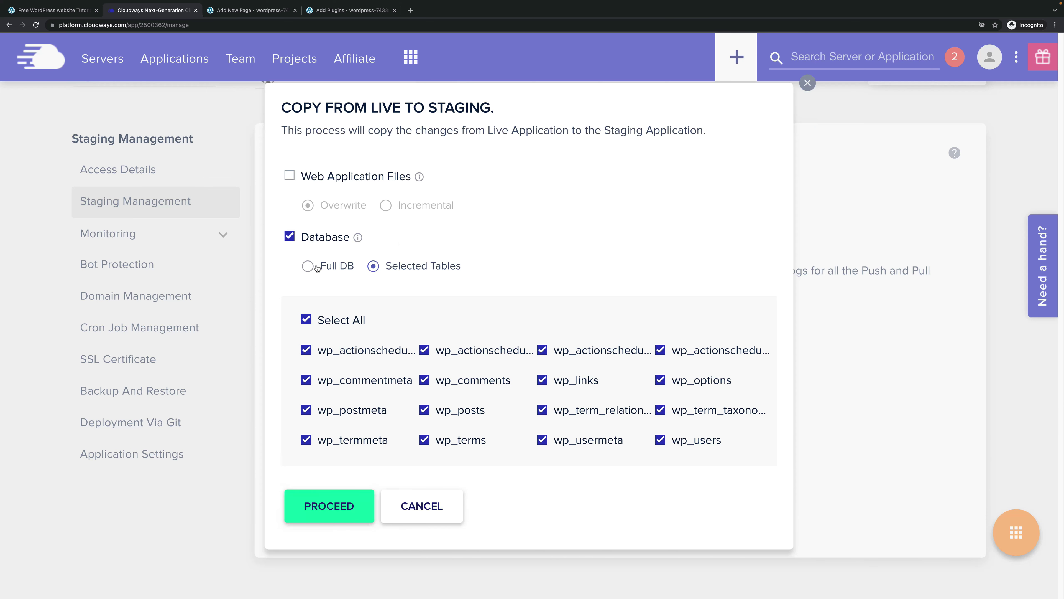
{"action": "left_click", "coordinate": [307, 266]}
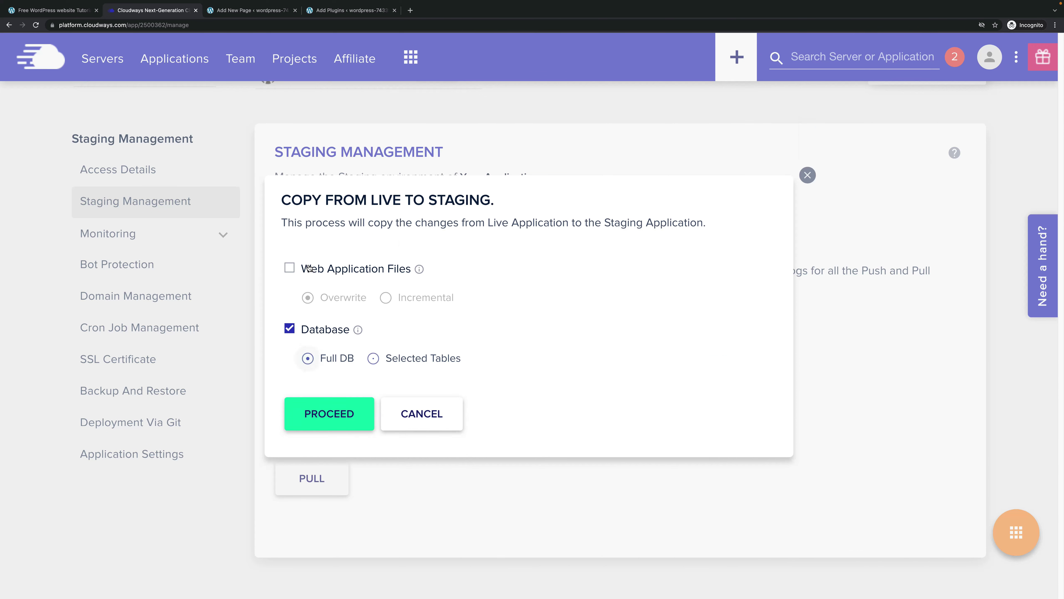
{"action": "left_click", "coordinate": [337, 417]}
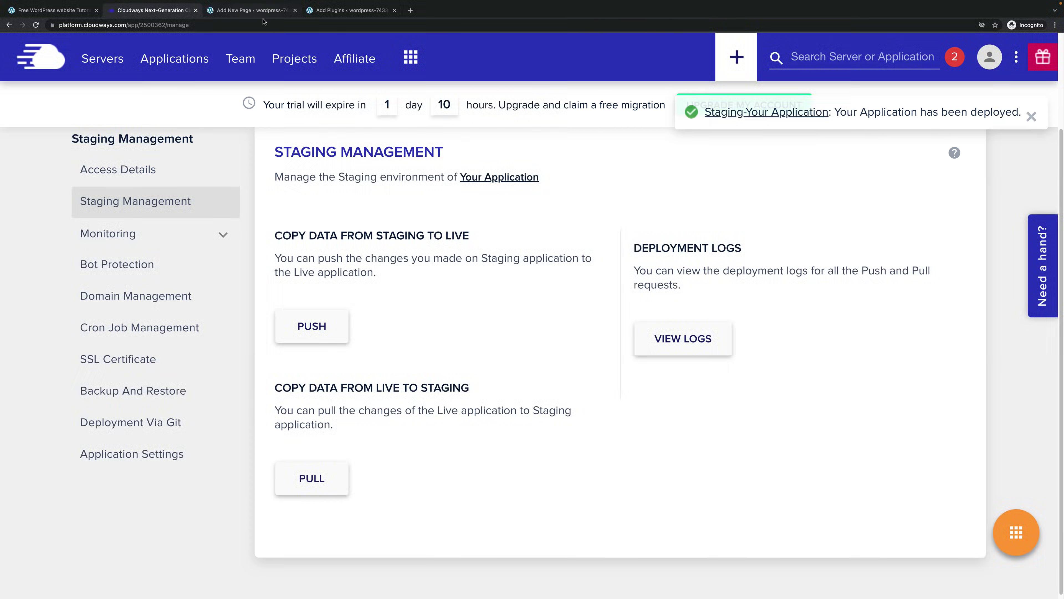
Confirm staging has Akismet Anti-Spam active and New Page listed, then return to Cloudways.
{"action": "left_click", "coordinate": [356, 10]}
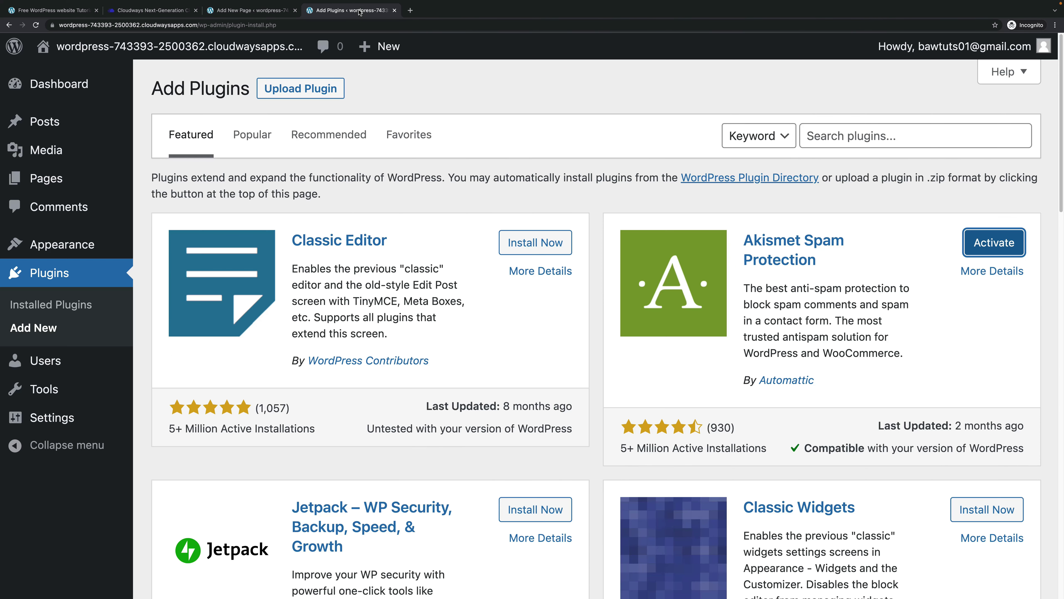
{"action": "left_click", "coordinate": [67, 276]}
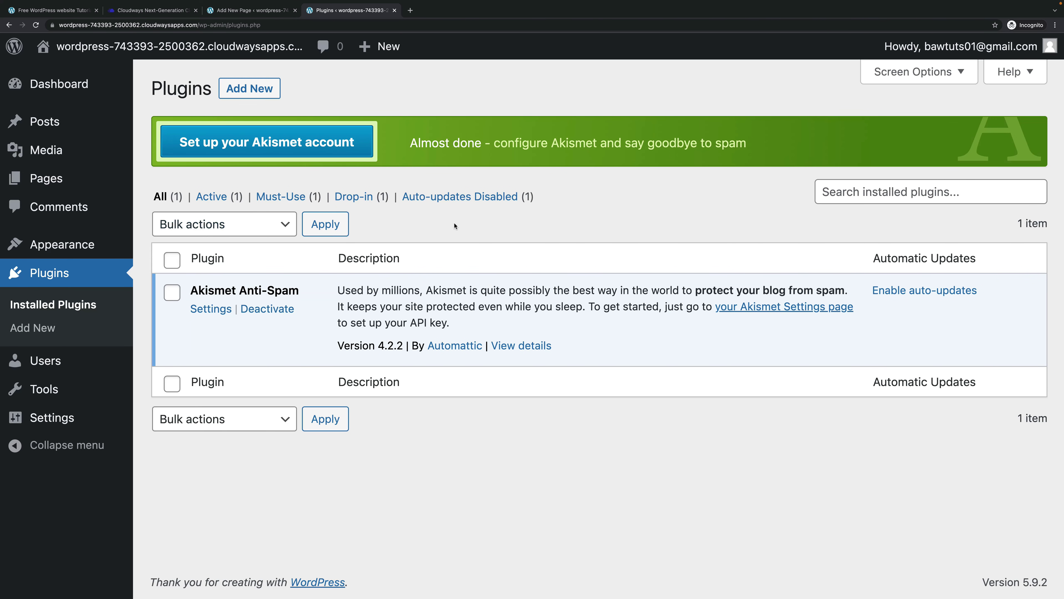
{"action": "mouse_move", "coordinate": [73, 184]}
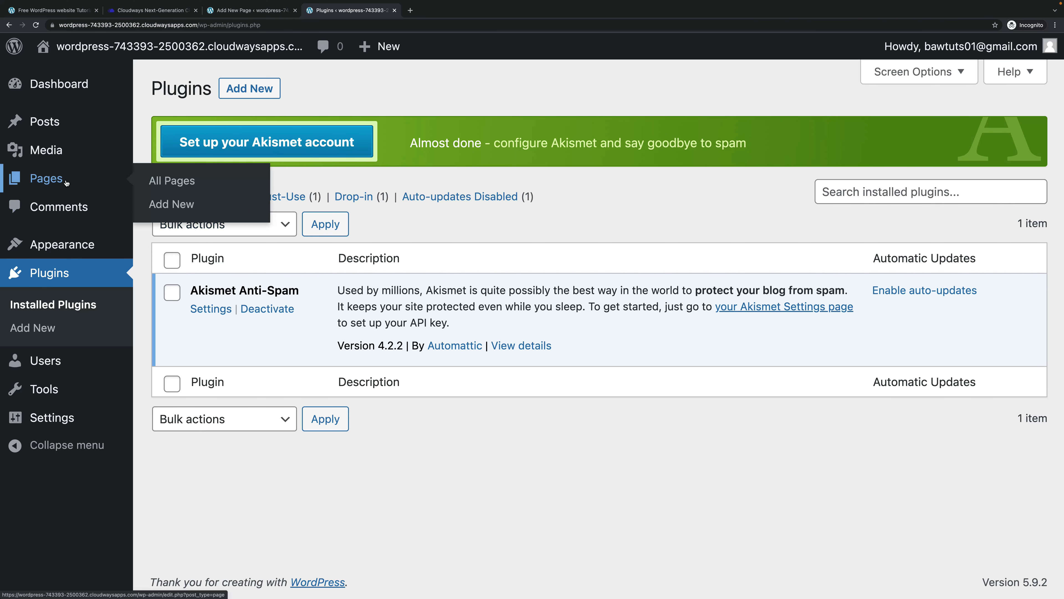
{"action": "left_click", "coordinate": [168, 179]}
{"action": "mouse_move", "coordinate": [210, 222]}
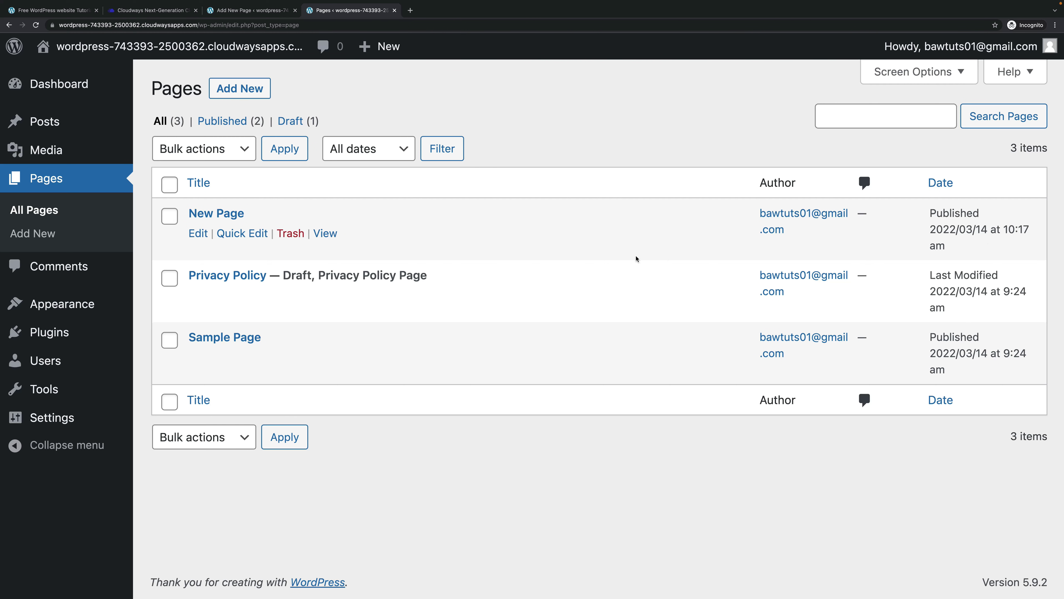
{"action": "left_click", "coordinate": [150, 15]}
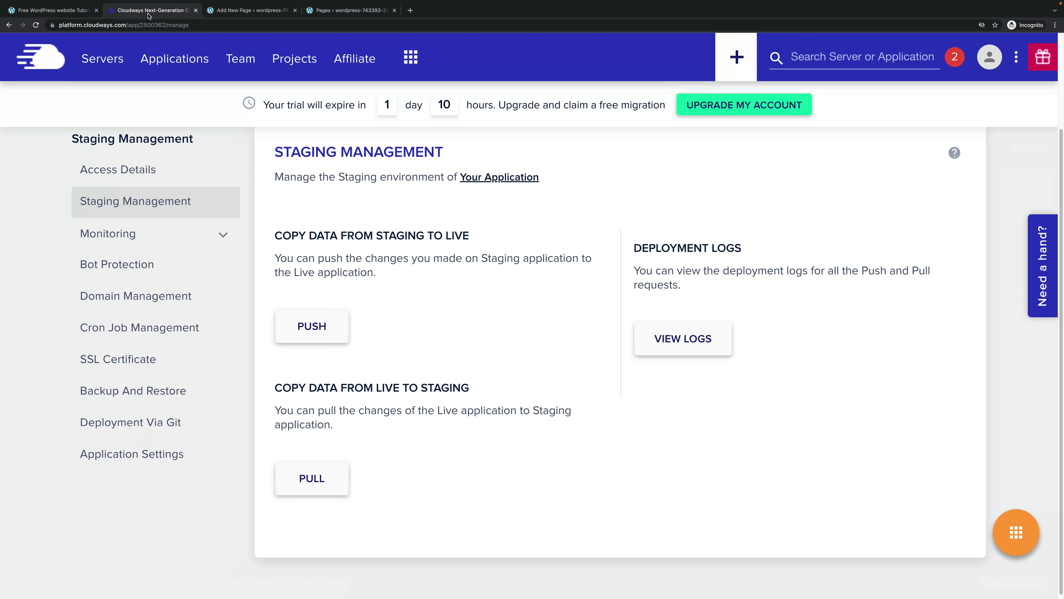
{"action": "left_click", "coordinate": [681, 339]}
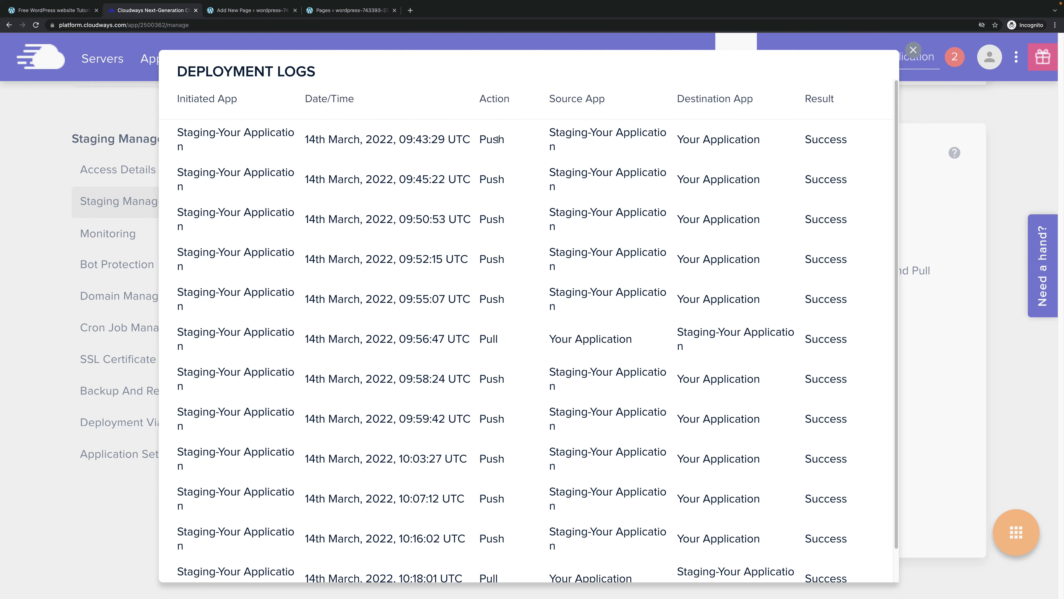
{"action": "left_click", "coordinate": [913, 49]}
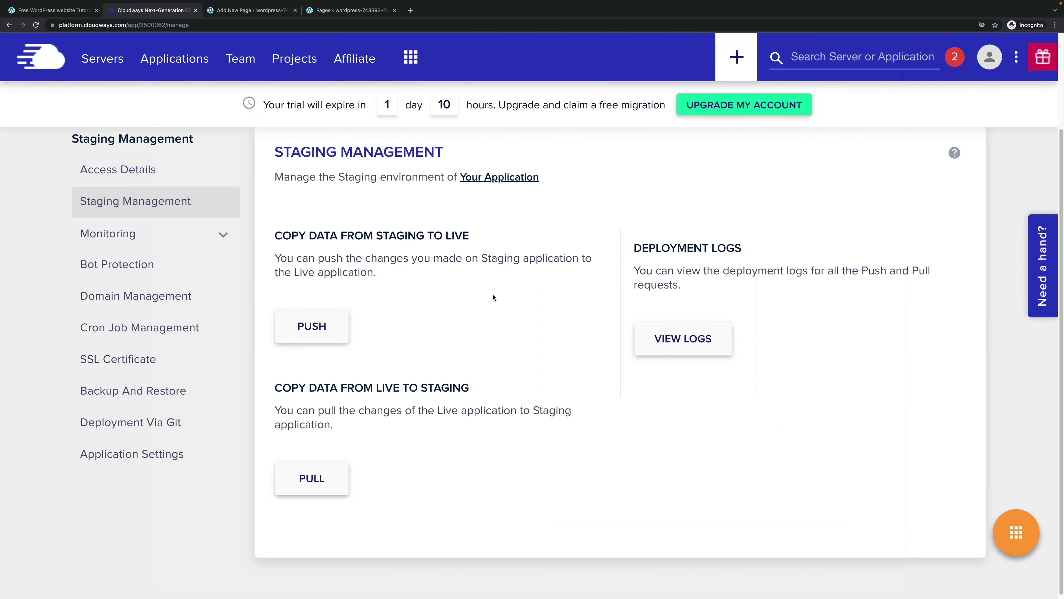